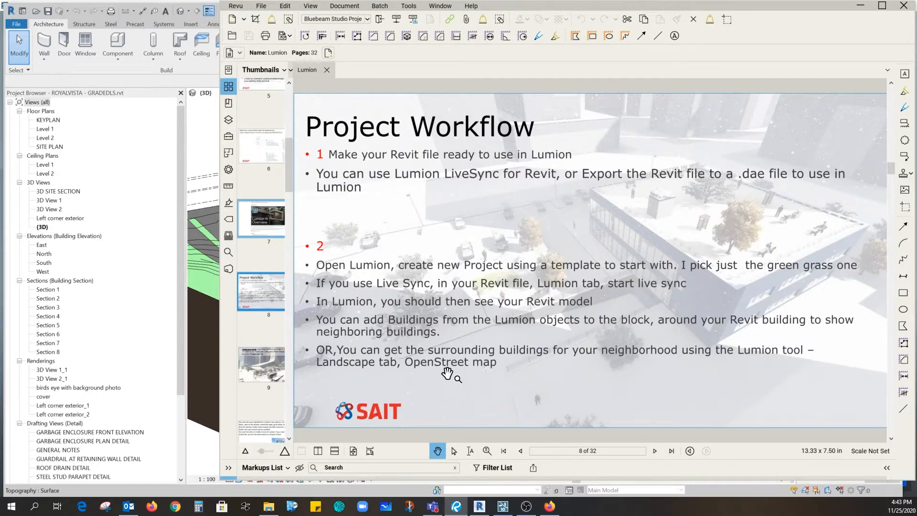
Review the presentation slides on importing a model, locking it in place and the project workflow.
{"action": "left_click", "coordinate": [273, 368]}
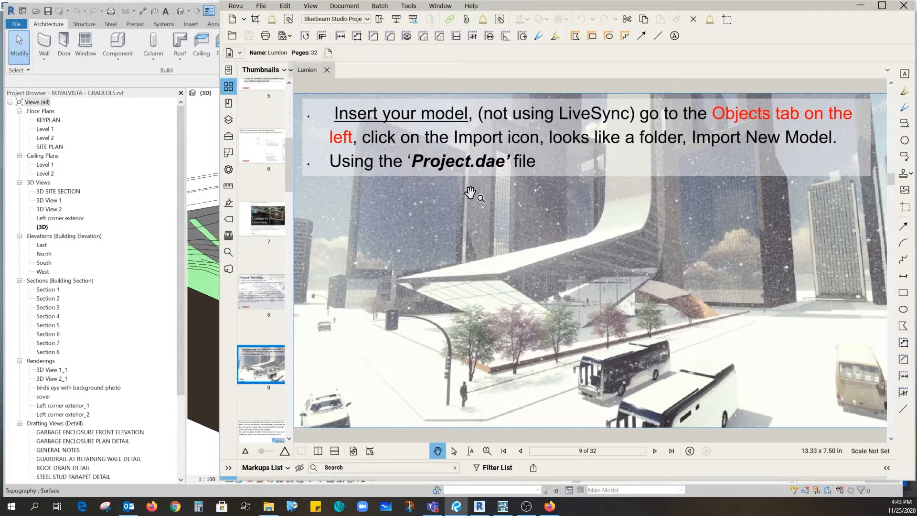
{"action": "left_click", "coordinate": [247, 428]}
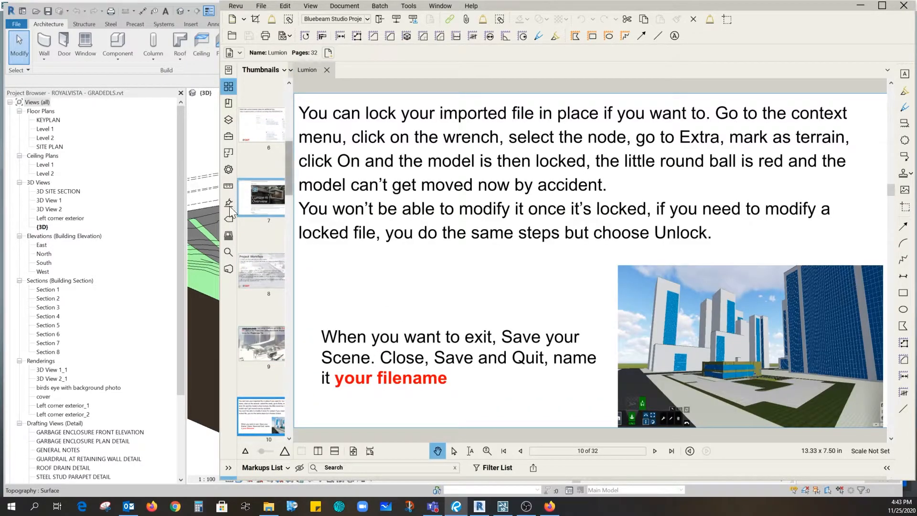
{"action": "left_click", "coordinate": [282, 286]}
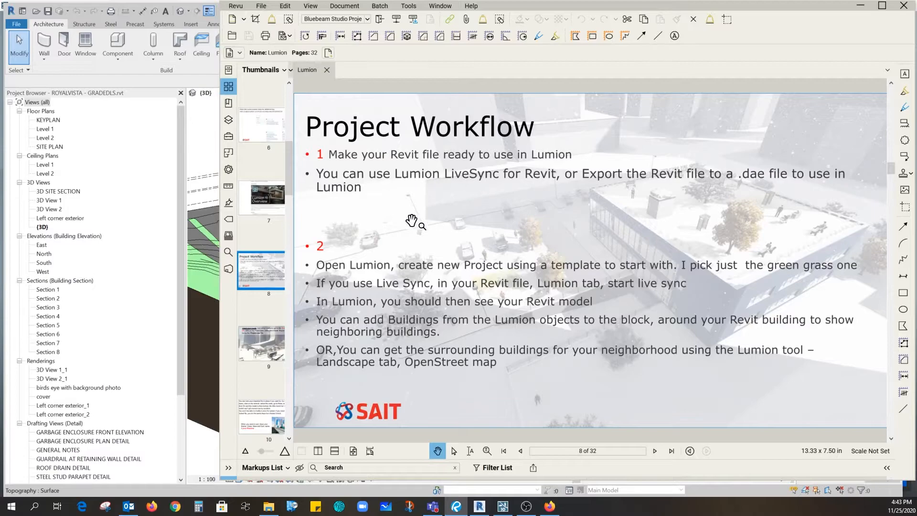
Switch to Lumion and create a new project from the plain green grass template without selecting a model.
{"action": "left_click", "coordinate": [199, 142]}
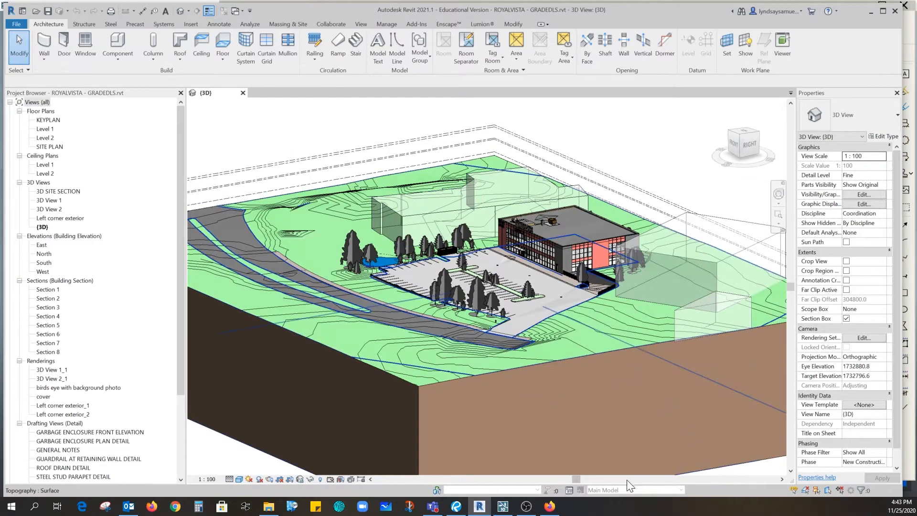
{"action": "left_click", "coordinate": [503, 506]}
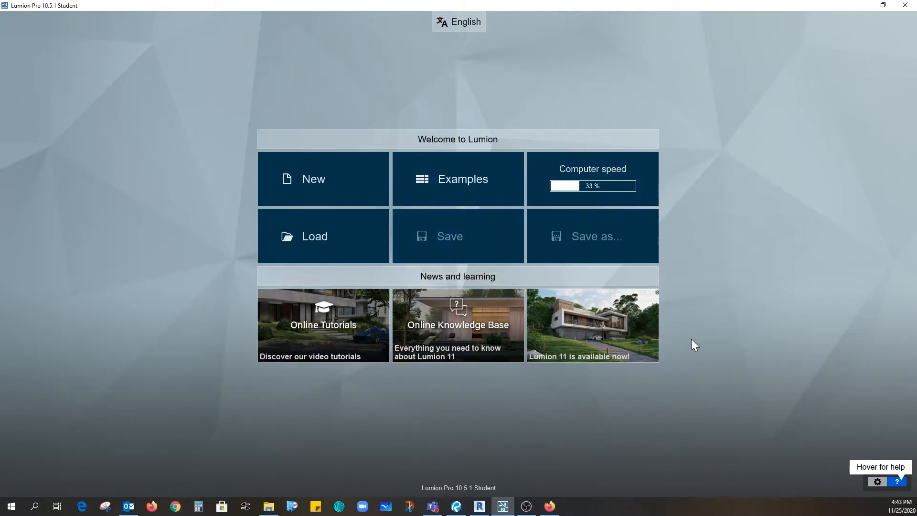
{"action": "left_click", "coordinate": [316, 180]}
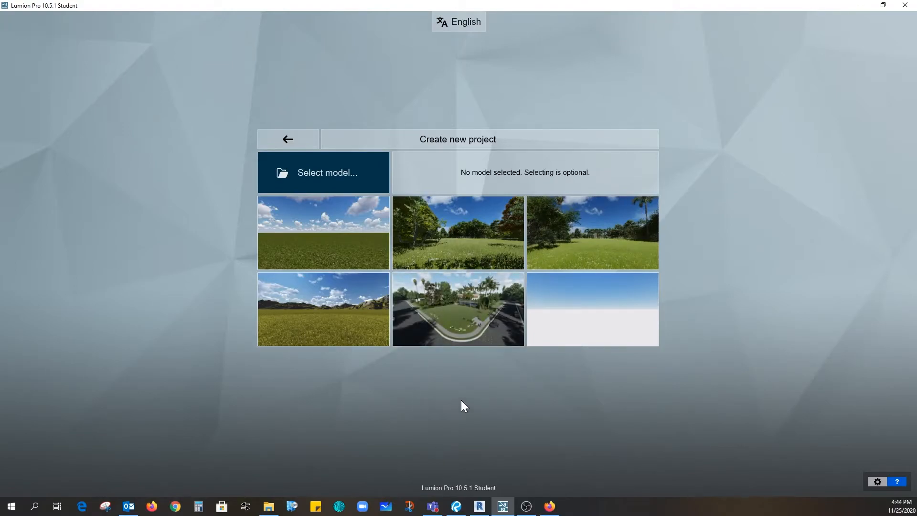
{"action": "left_click", "coordinate": [314, 236]}
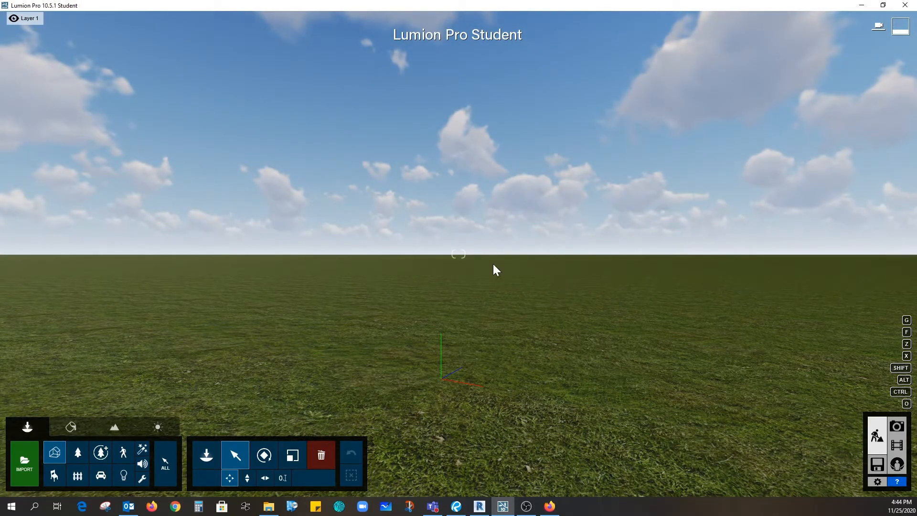
Practise navigating the empty grass scene by raising and lowering the camera and looking around.
{"action": "right_click_drag", "start_coordinate": [521, 309], "coordinate": [589, 302]}
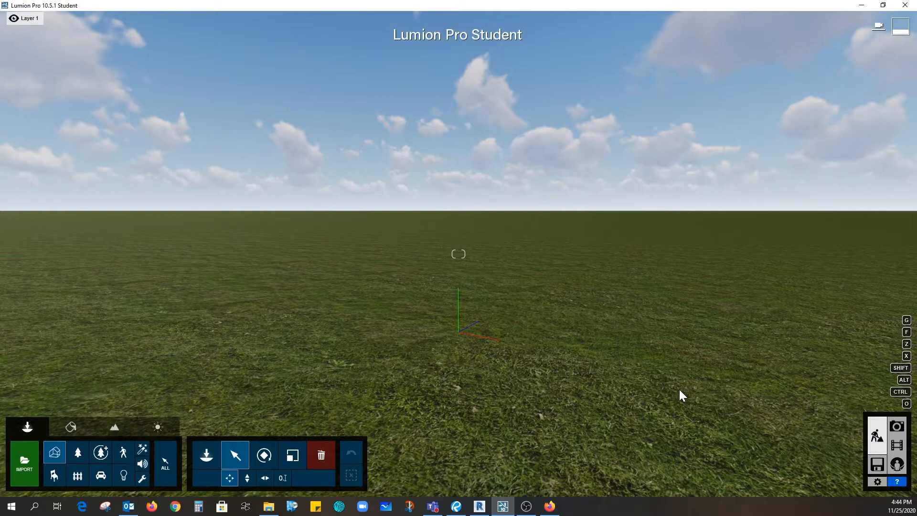
{"action": "key", "text": "q"}
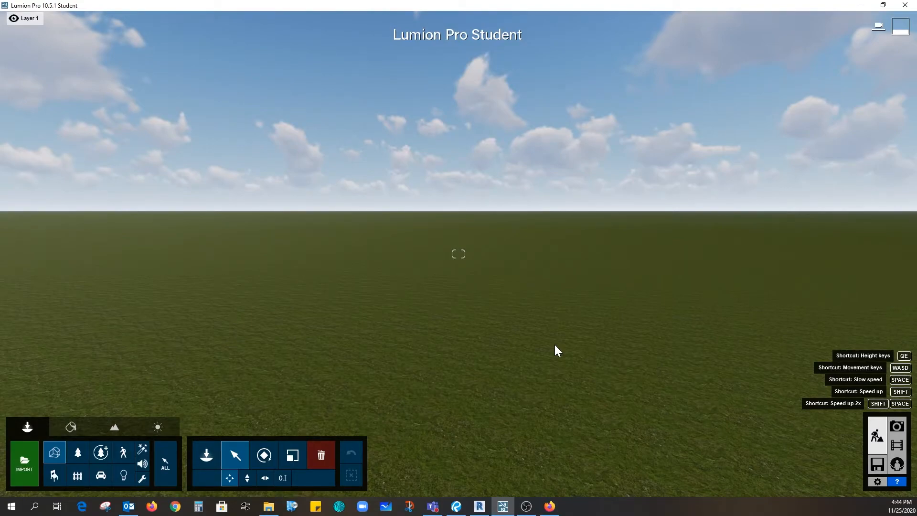
{"action": "key", "text": "e"}
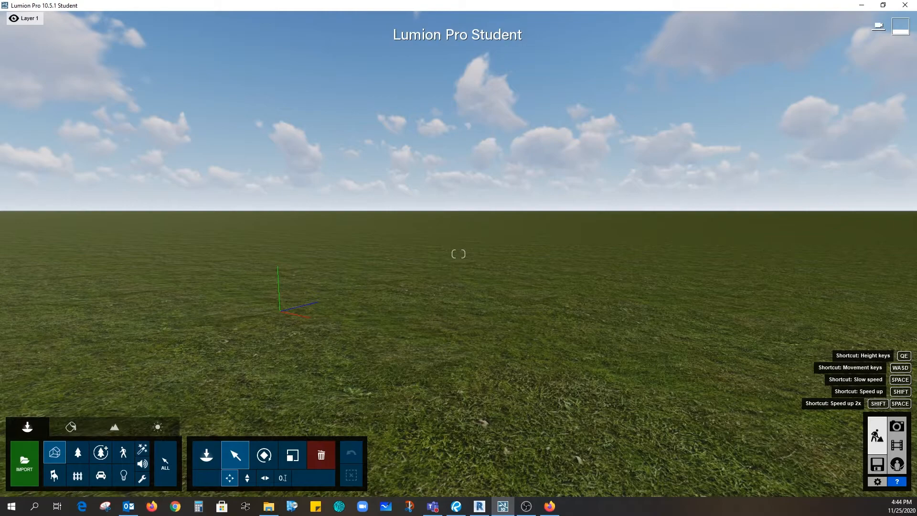
{"action": "right_click_drag", "start_coordinate": [458, 254], "coordinate": [308, 248]}
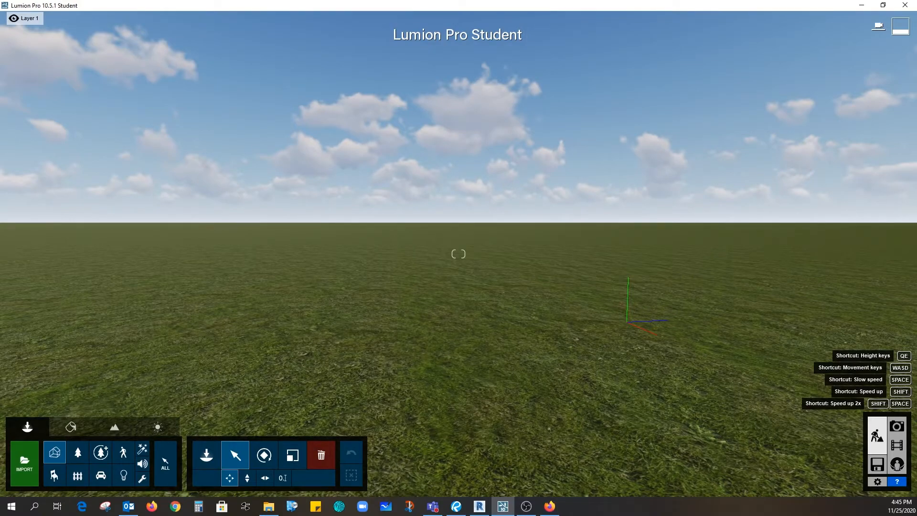
{"action": "right_click_drag", "start_coordinate": [458, 253], "coordinate": [563, 277]}
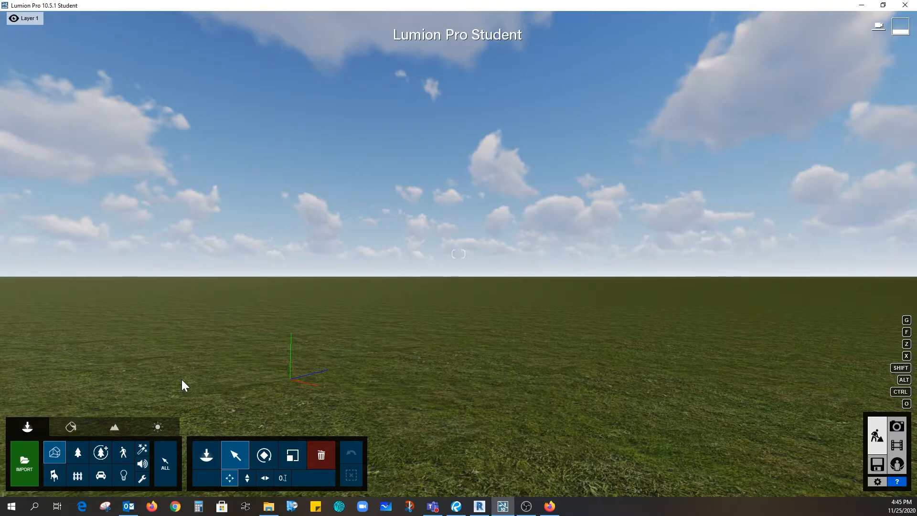
Switch to Revit, start Lumion LiveSync for the ROYALVISTA - GRADEDLS 3D view, and return to Lumion.
{"action": "key", "text": "alt+Tab"}
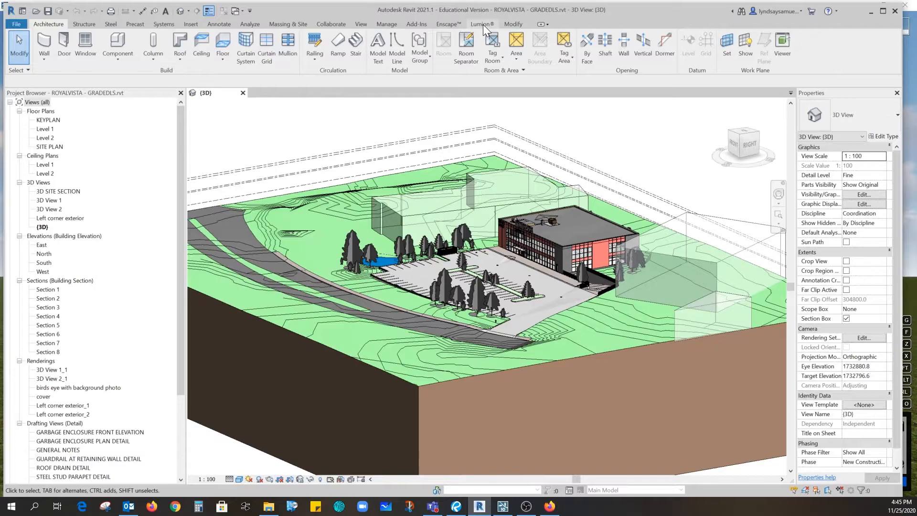
{"action": "left_click", "coordinate": [482, 24]}
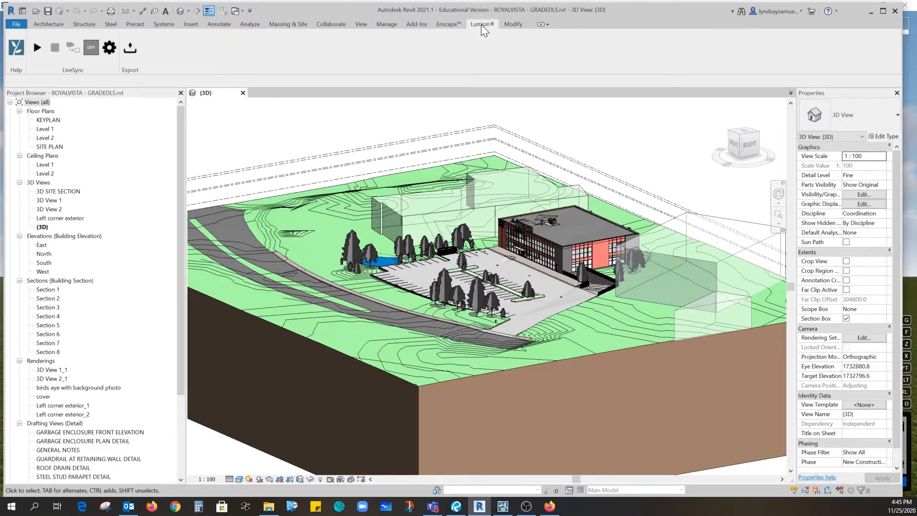
{"action": "left_click", "coordinate": [37, 48]}
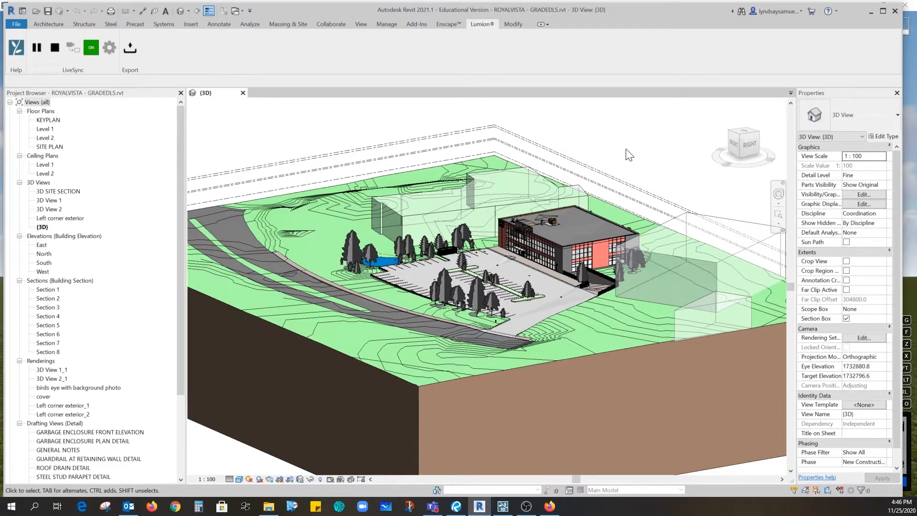
{"action": "left_click", "coordinate": [872, 11]}
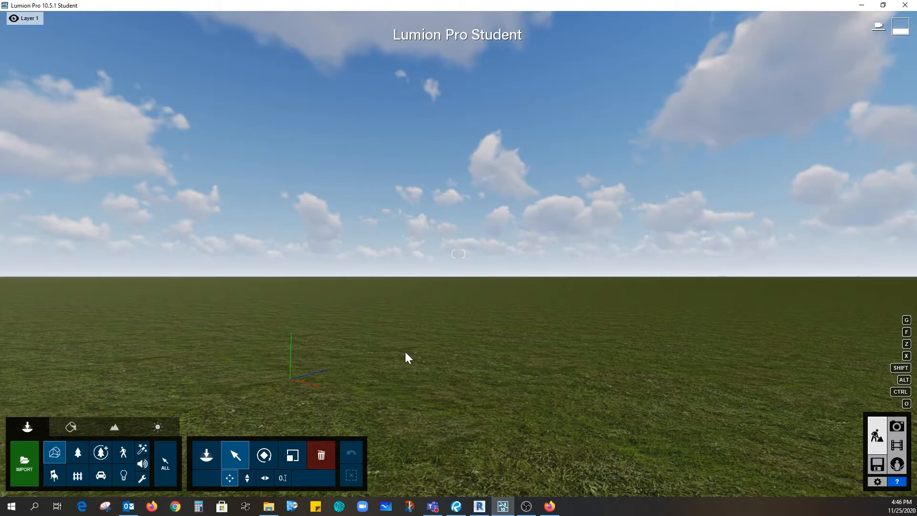
Select the synced ROYALVISTA - GRADEDLS model at its origin point and set its Y position to -1064 m.
{"action": "right_click_drag", "start_coordinate": [405, 357], "coordinate": [358, 424]}
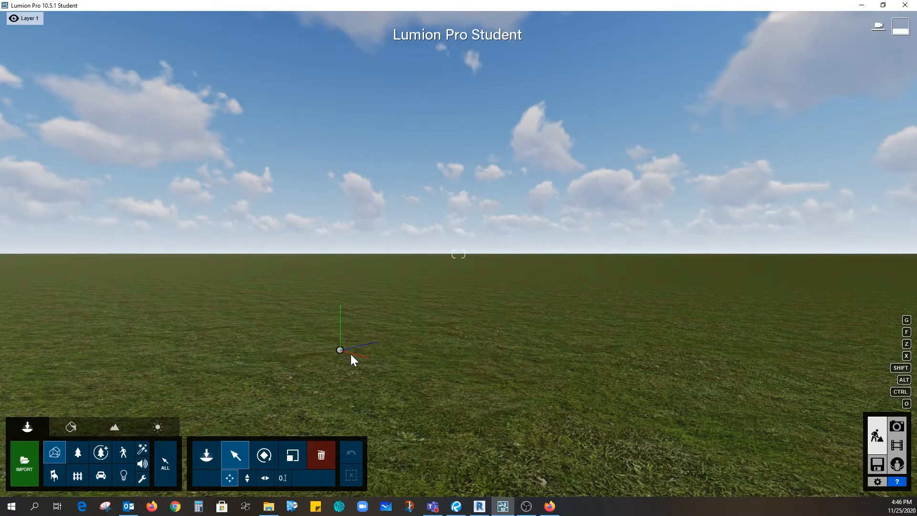
{"action": "mouse_move", "coordinate": [341, 351]}
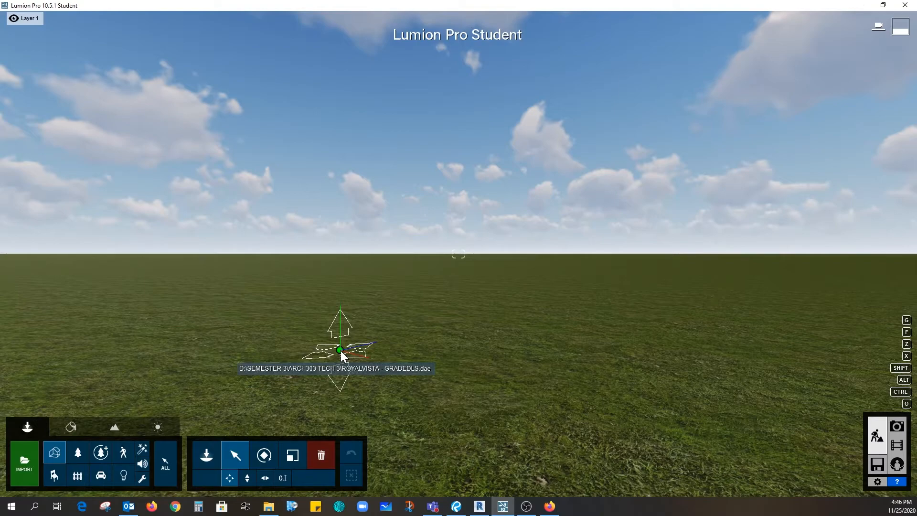
{"action": "left_click", "coordinate": [248, 478]}
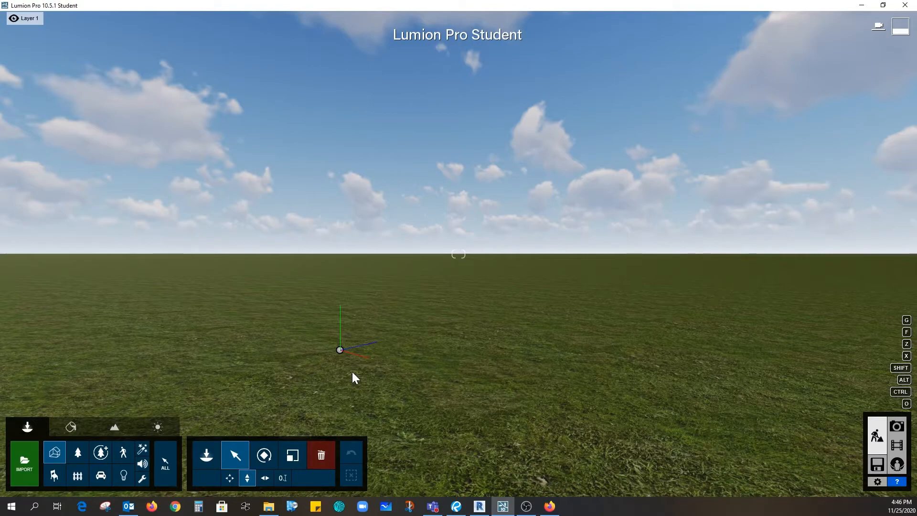
{"action": "left_click", "coordinate": [339, 350]}
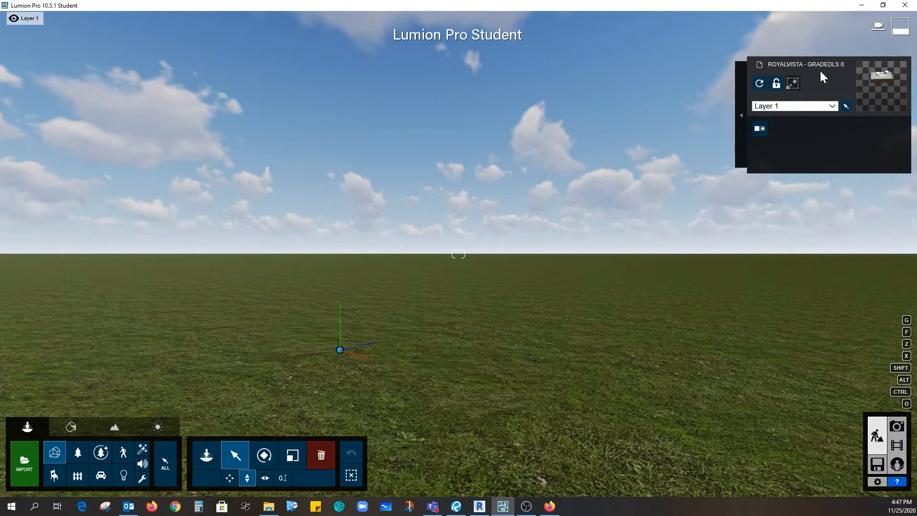
{"action": "left_click", "coordinate": [282, 478]}
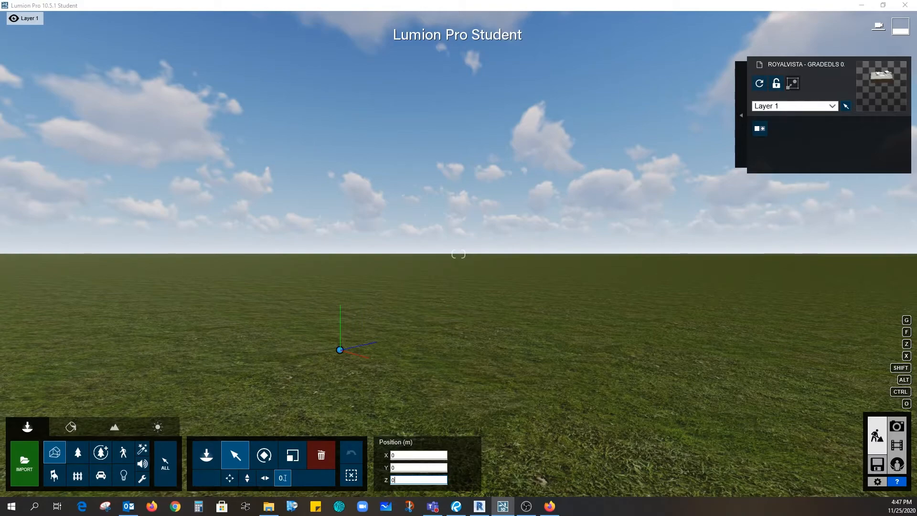
{"action": "left_click_drag", "start_coordinate": [406, 468], "coordinate": [385, 469]}
{"action": "type", "text": "-106"}
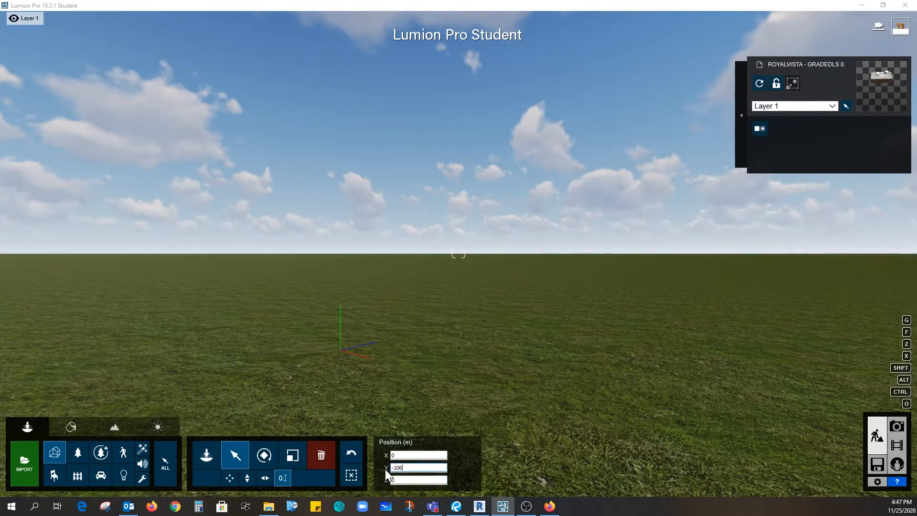
{"action": "type", "text": "4"}
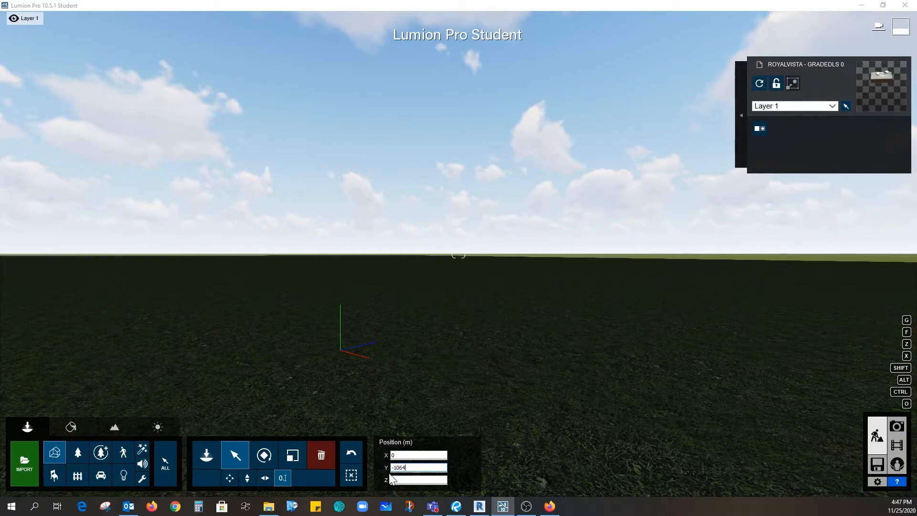
Check the model's height above the ground and set its Y position to -1300 m.
{"action": "right_click_drag", "start_coordinate": [389, 473], "coordinate": [415, 382]}
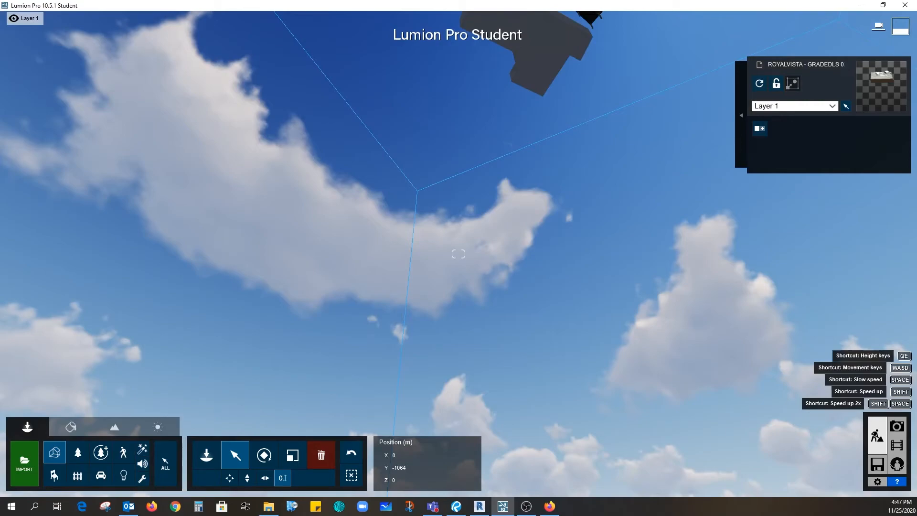
{"action": "right_click_drag", "start_coordinate": [458, 254], "coordinate": [480, 349]}
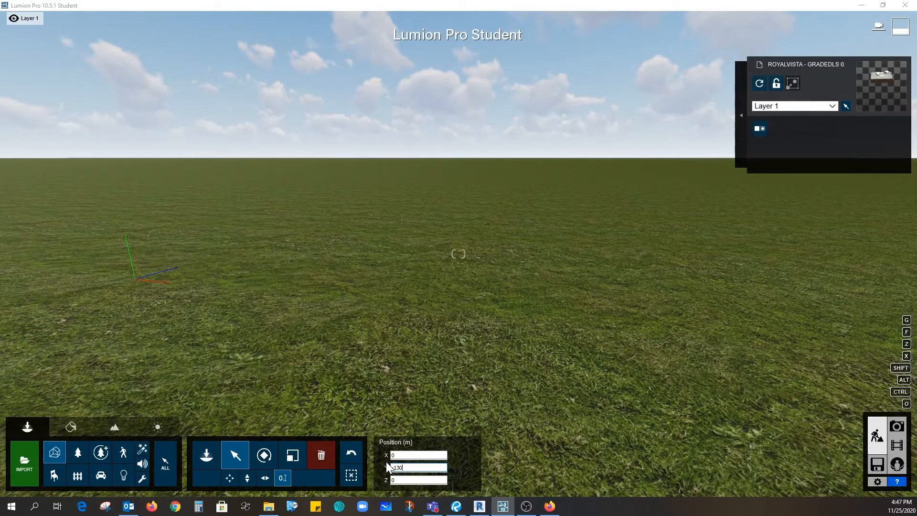
{"action": "type", "text": "0"}
{"action": "key", "text": "Return"}
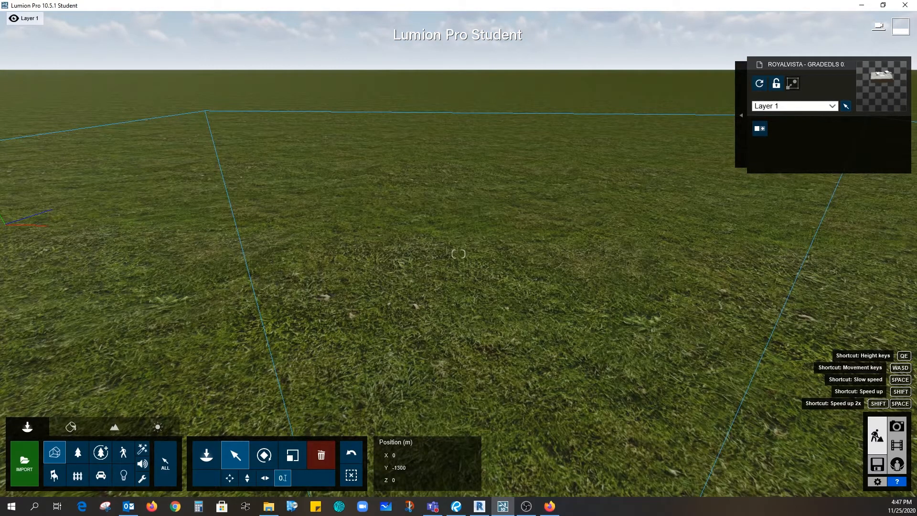
{"action": "right_click_drag", "start_coordinate": [423, 325], "coordinate": [421, 507]}
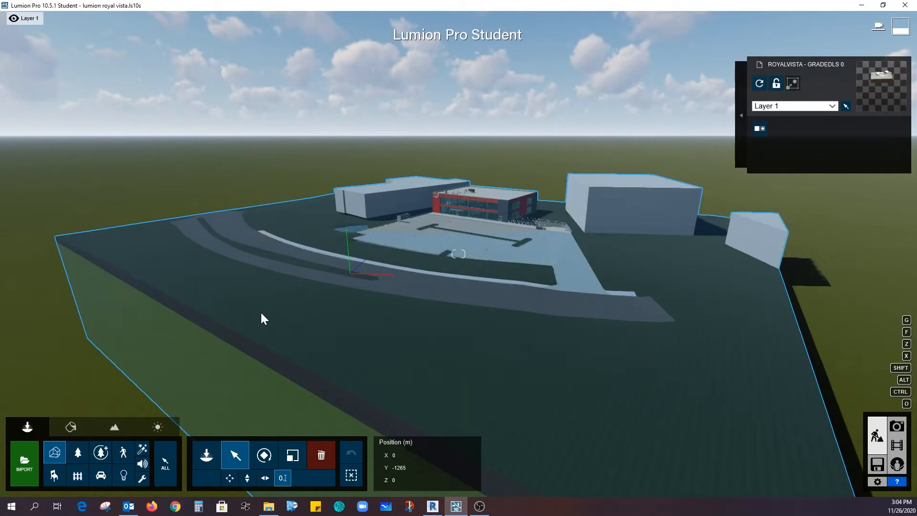
Examine the placed model by flying the camera over the road and parking lot towards the red office building.
{"action": "scroll", "coordinate": [470, 227], "scroll_direction": "up", "scroll_amount": 1}
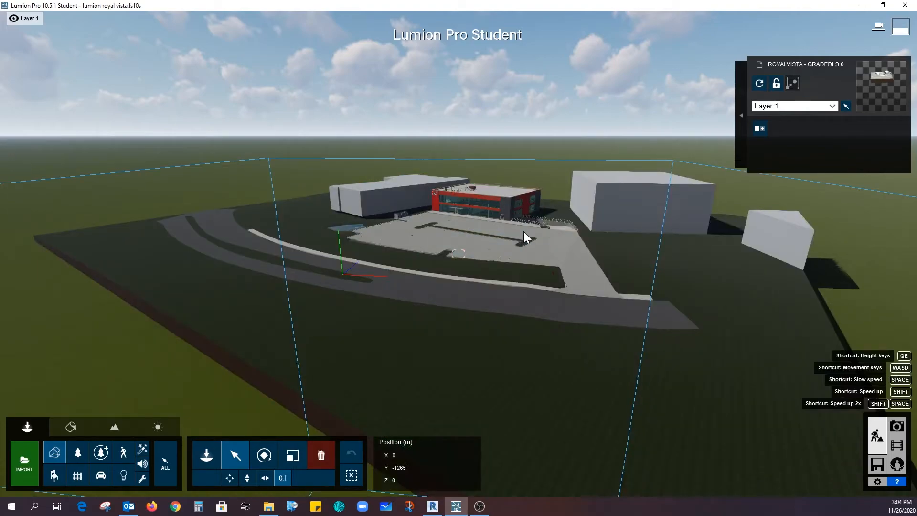
{"action": "scroll", "coordinate": [524, 232], "scroll_direction": "up", "scroll_amount": 2}
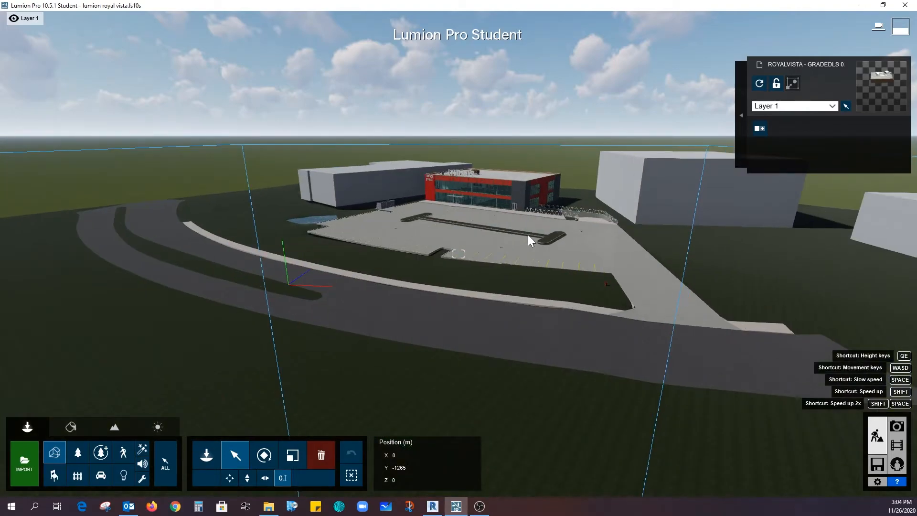
{"action": "scroll", "coordinate": [529, 234], "scroll_direction": "up", "scroll_amount": 2}
{"action": "scroll", "coordinate": [495, 191], "scroll_direction": "up", "scroll_amount": 1}
{"action": "scroll", "coordinate": [505, 200], "scroll_direction": "up", "scroll_amount": 1}
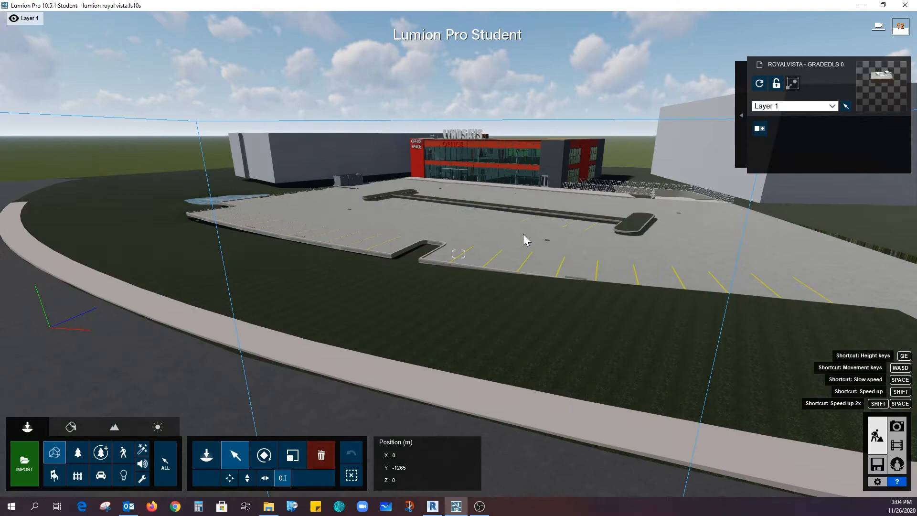
{"action": "scroll", "coordinate": [524, 238], "scroll_direction": "up", "scroll_amount": 1}
{"action": "scroll", "coordinate": [523, 233], "scroll_direction": "up", "scroll_amount": 1}
{"action": "right_click_drag", "start_coordinate": [523, 233], "coordinate": [528, 266]}
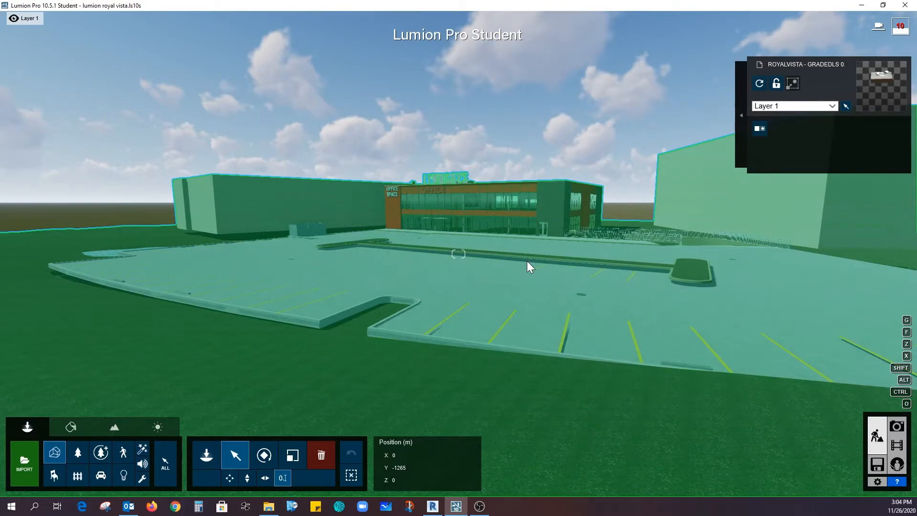
{"action": "key", "text": "q"}
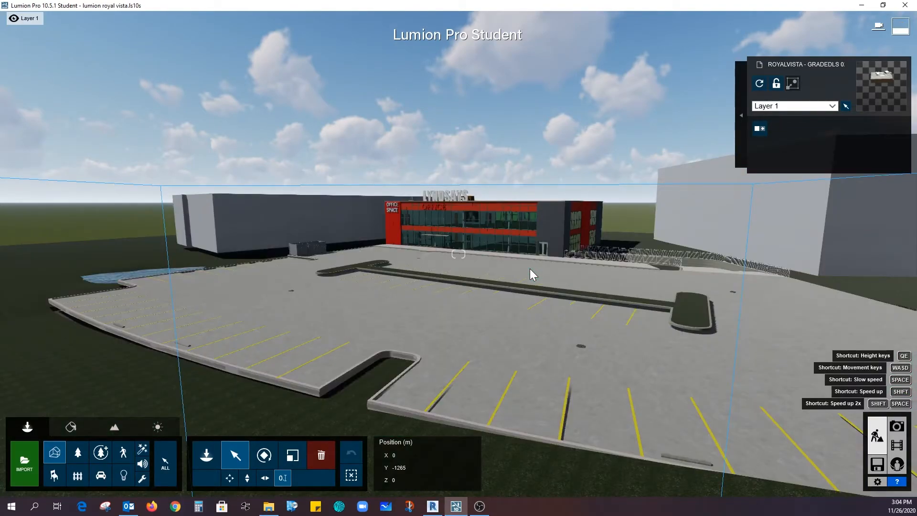
{"action": "key", "text": "w"}
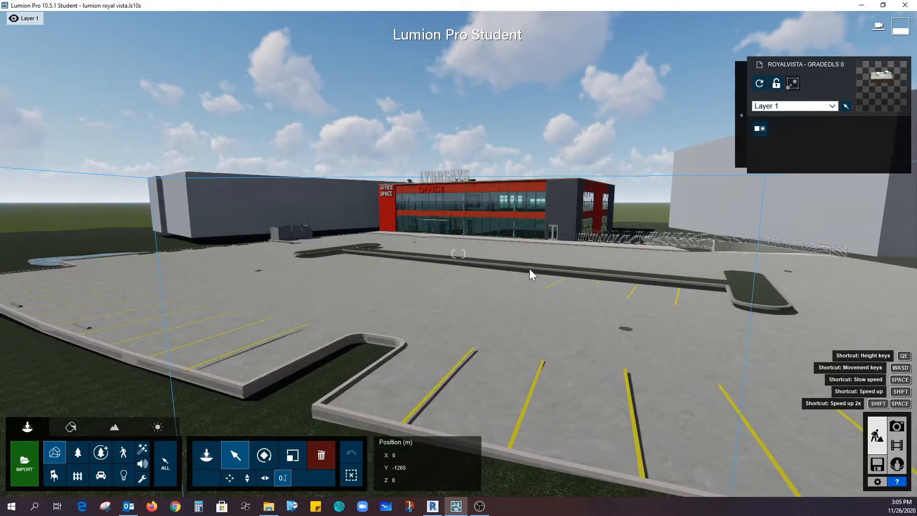
{"action": "key", "text": "w"}
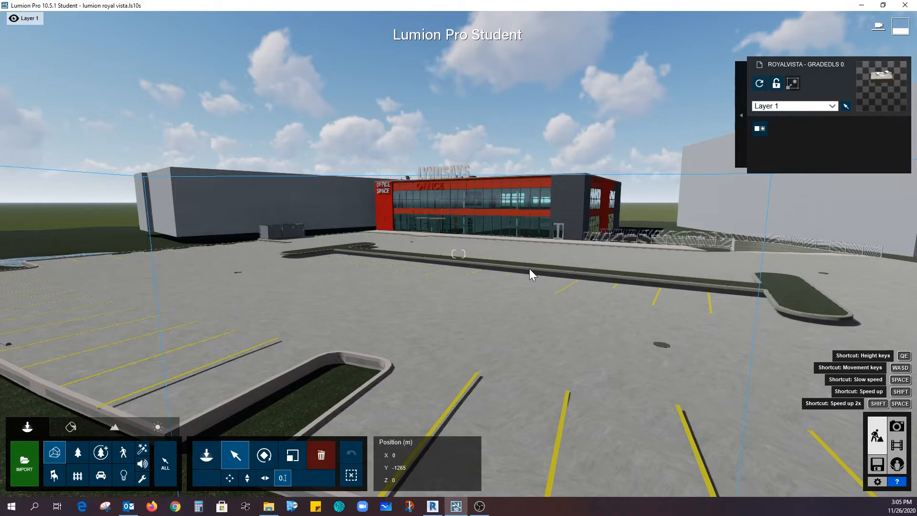
{"action": "key", "text": "s"}
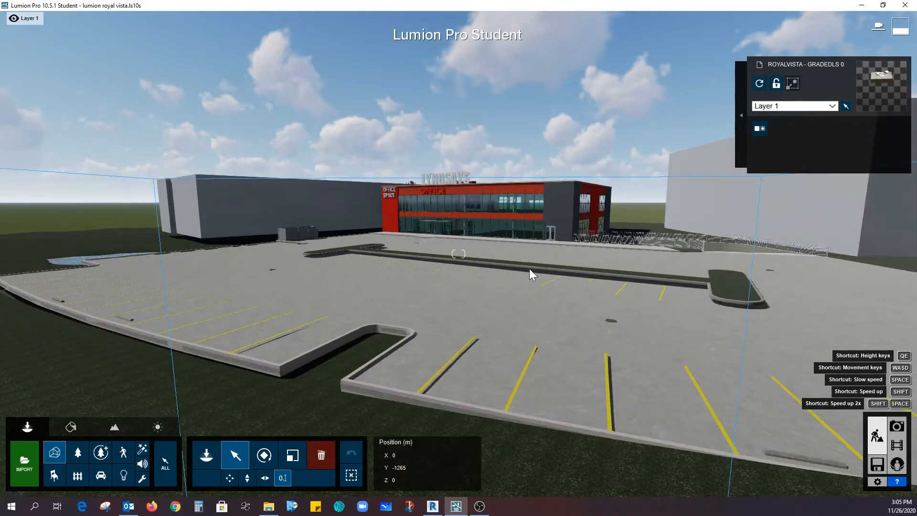
Try outdoor brick and stone materials from the material library on the dark stone wall around the office building's side door.
{"action": "left_click", "coordinate": [529, 268]}
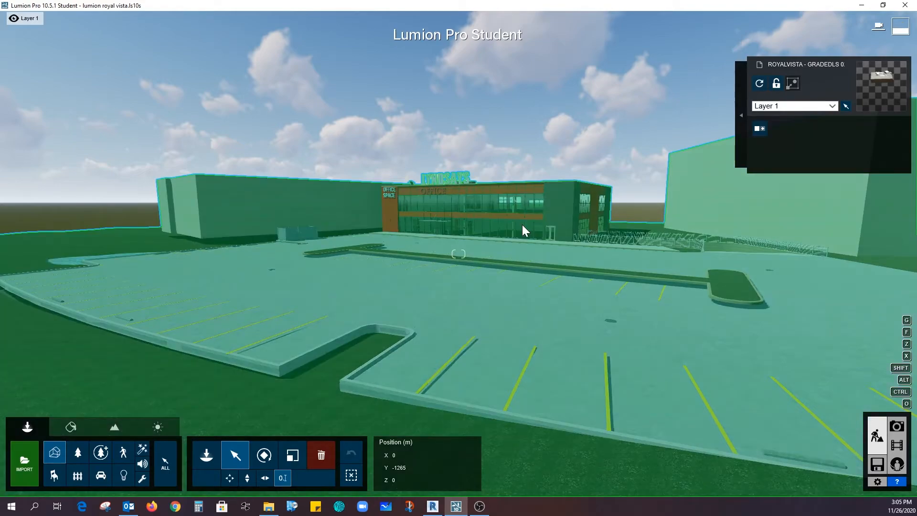
{"action": "right_click_drag", "start_coordinate": [522, 224], "coordinate": [522, 191]}
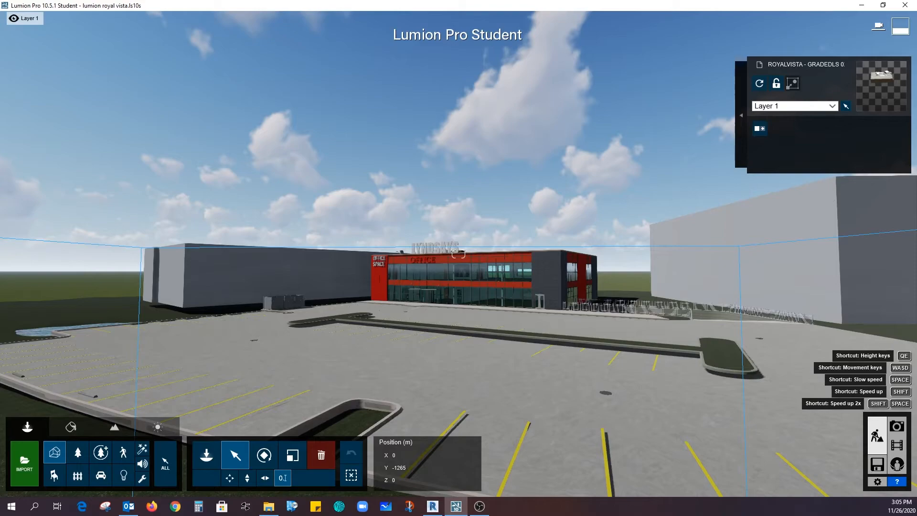
{"action": "key", "text": "w"}
{"action": "right_click_drag", "start_coordinate": [511, 223], "coordinate": [540, 230]}
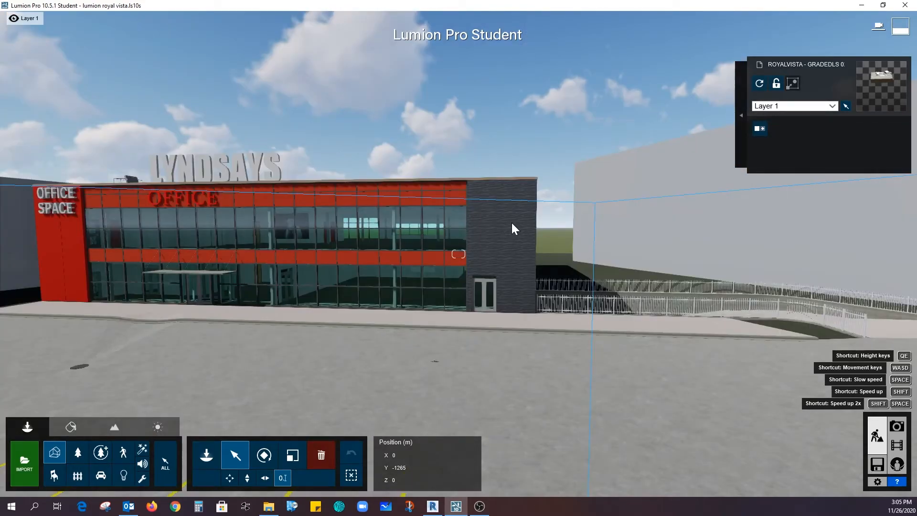
{"action": "scroll", "coordinate": [511, 222], "scroll_direction": "up", "scroll_amount": 3}
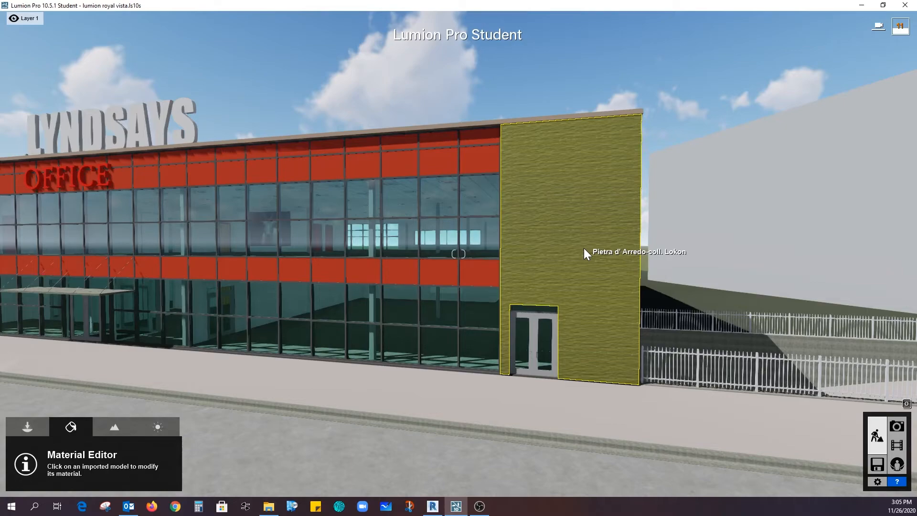
{"action": "left_click", "coordinate": [584, 249]}
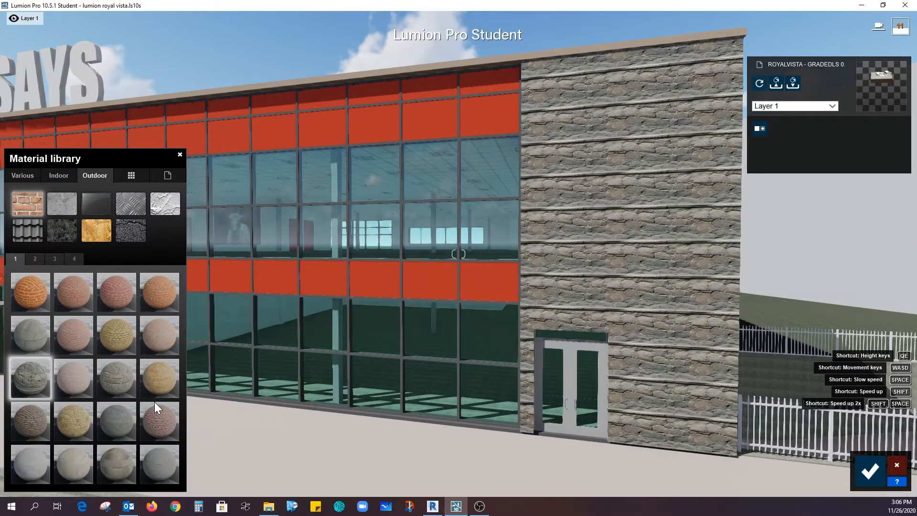
{"action": "left_click", "coordinate": [153, 402]}
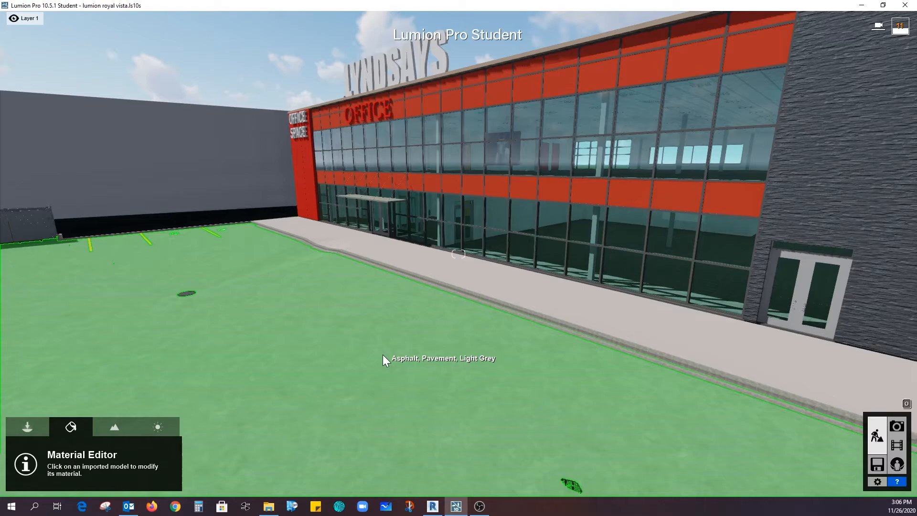
Open the parking lot's light grey asphalt pavement material for editing.
{"action": "left_click", "coordinate": [384, 357]}
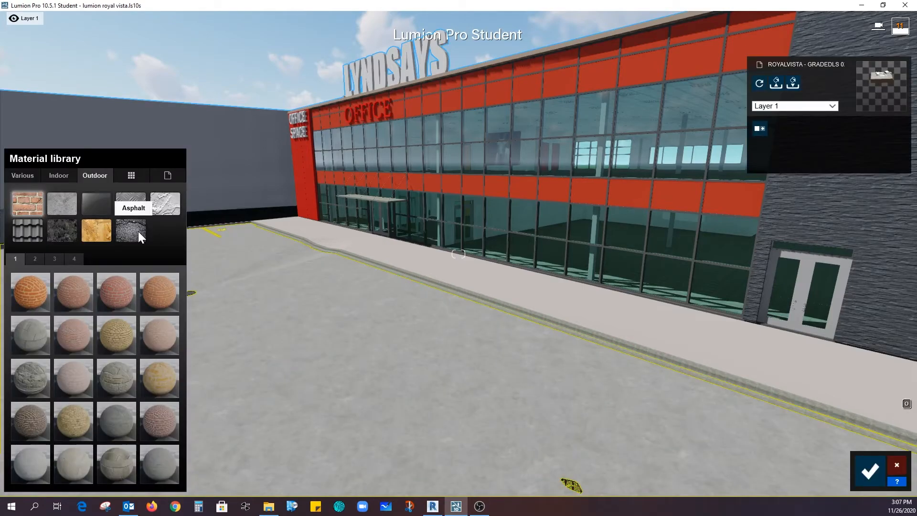